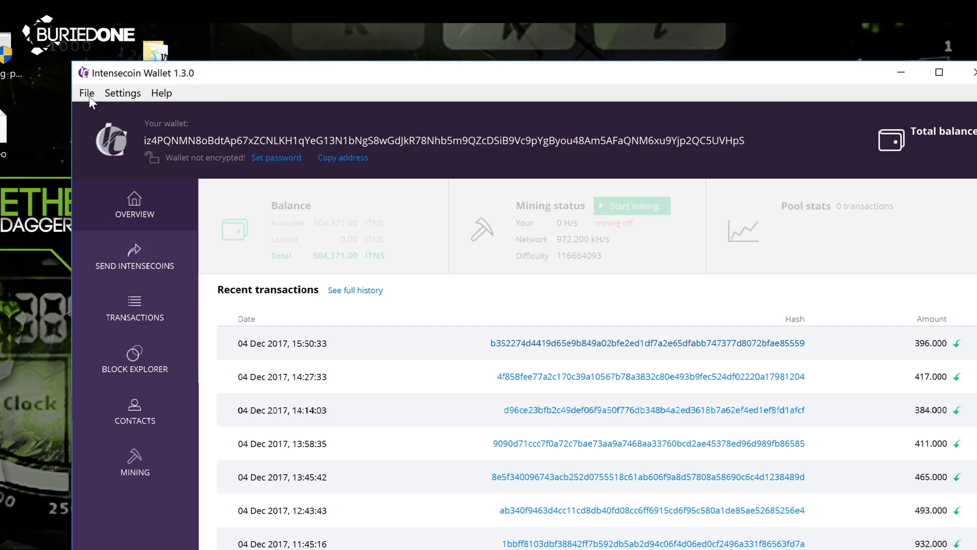
- Save the wallet backup as 'backup' in Films (E:) > Muziek using File > Backup wallet
left_click(173, 49)
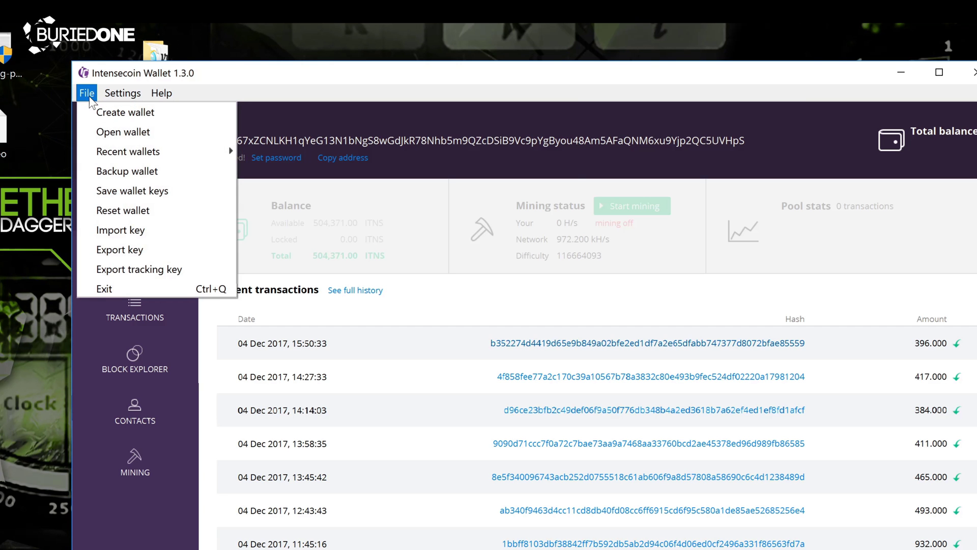
left_click(131, 176)
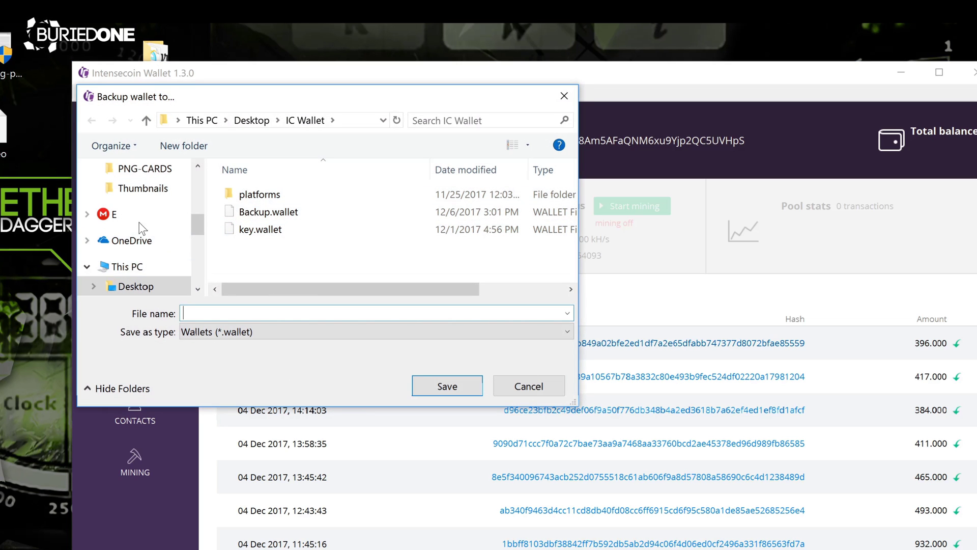
scroll(170, 230, "up", 5)
scroll(178, 231, "up", 1)
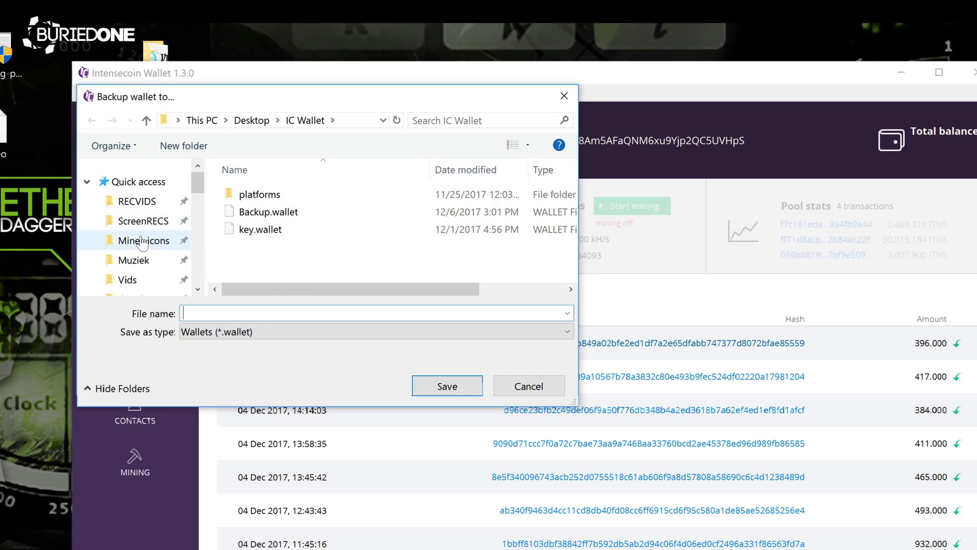
left_click(133, 260)
left_click(127, 280)
left_click(141, 263)
left_click(254, 313)
type("backup")
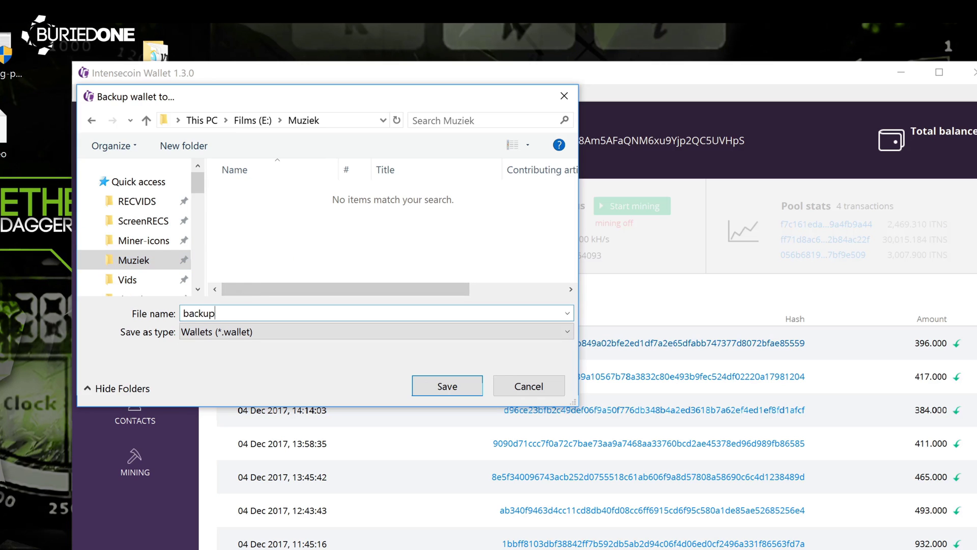
key("Return")
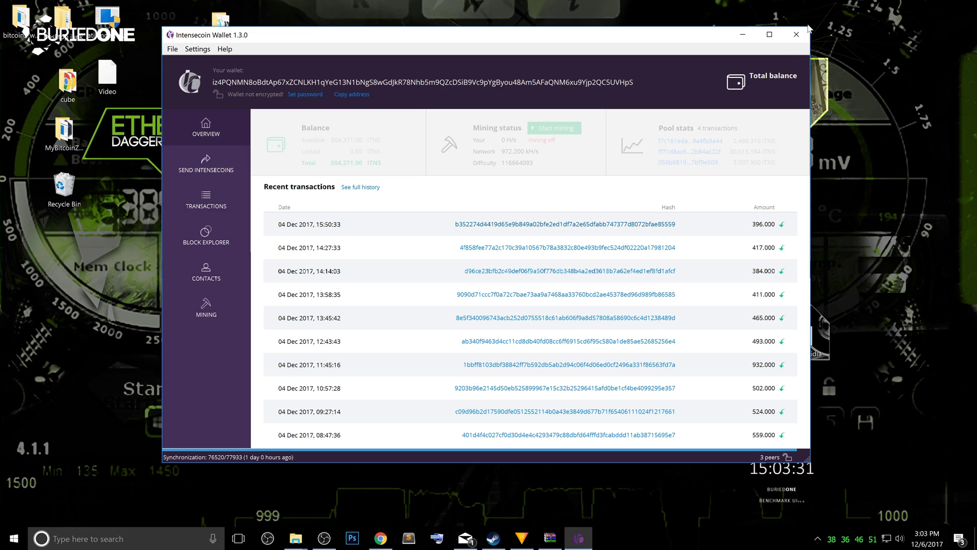
- Exit the wallet and bring forward the browser showing intensecoin.com
left_click(797, 35)
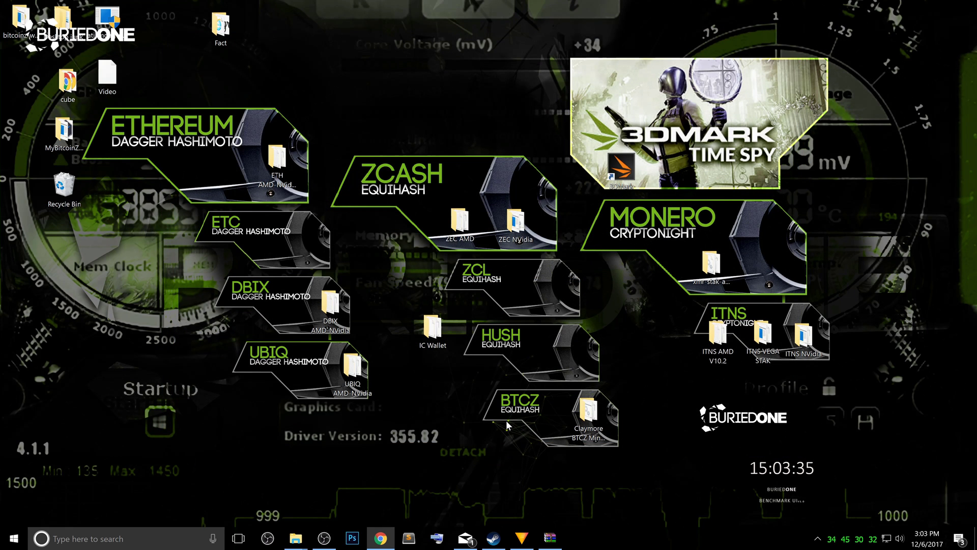
left_click(388, 541)
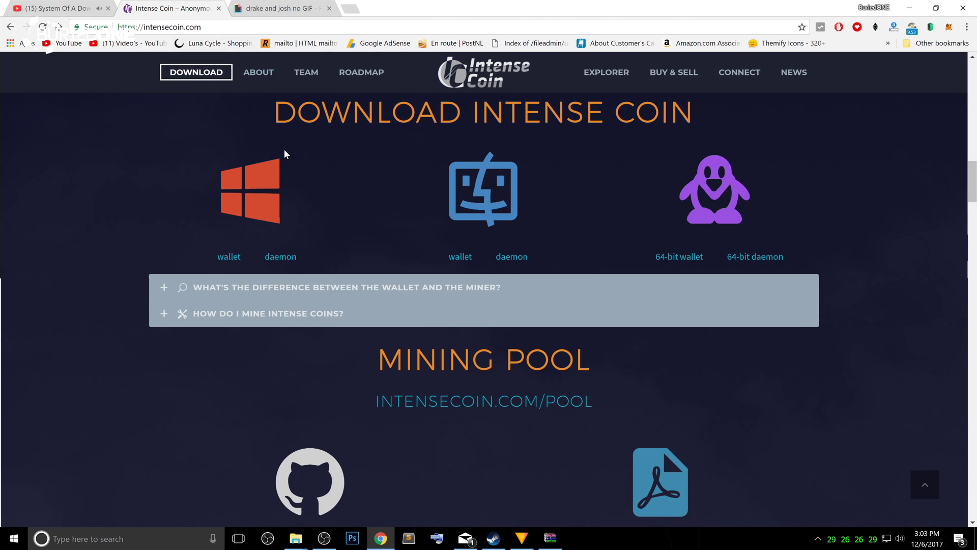
- Reload intensecoin.com, jump to its download section and download the Windows wallet zip
left_click(483, 72)
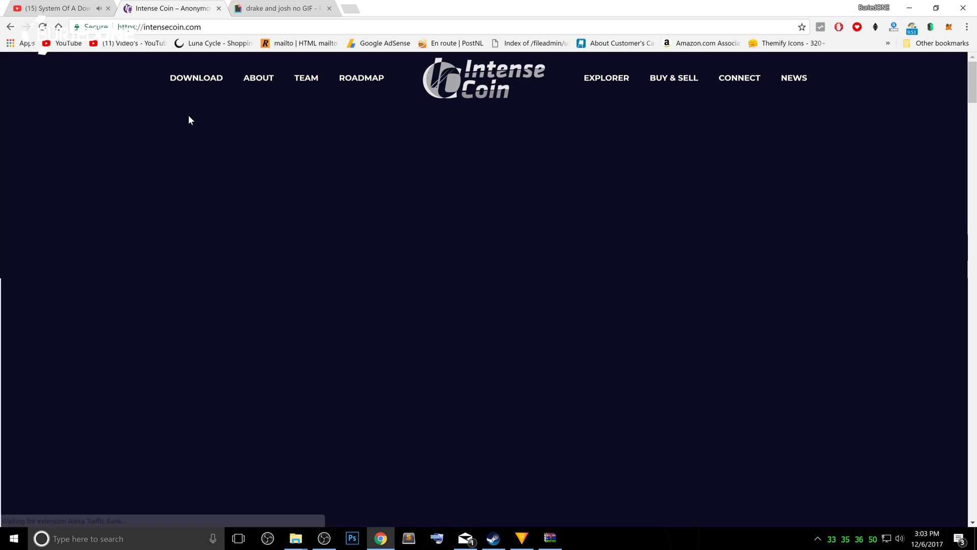
left_click(188, 83)
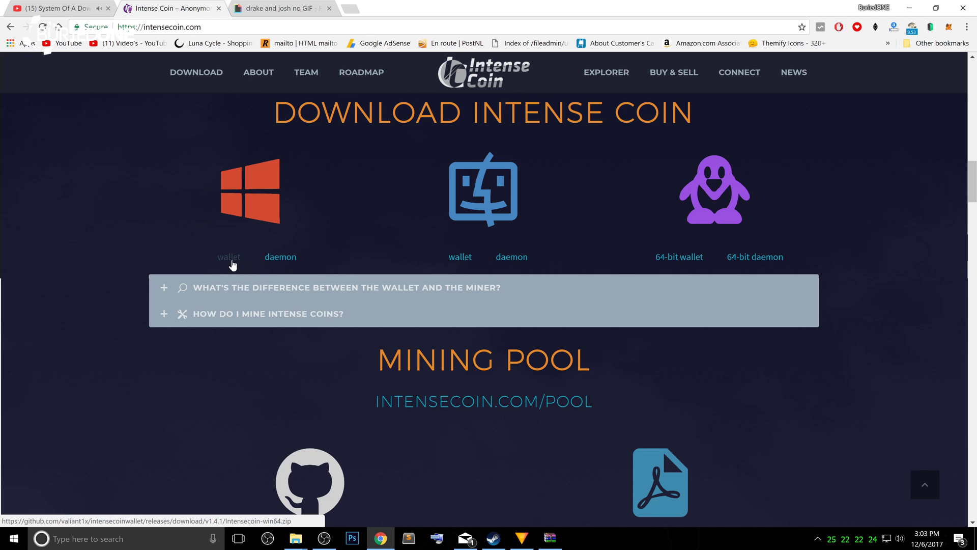
left_click(232, 264)
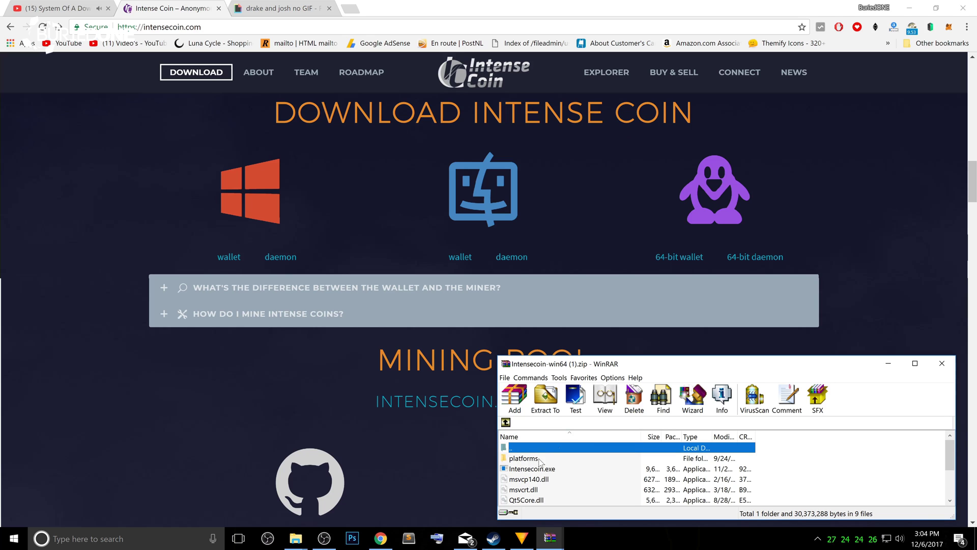
- Minimize the browser, raise the WinRAR window and select all archive files
scroll(561, 475, "down", 2)
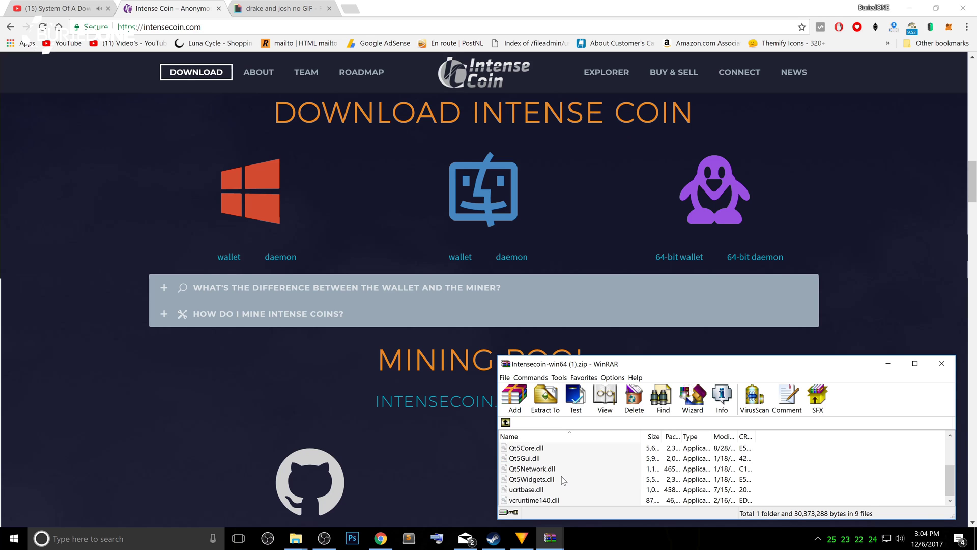
scroll(560, 476, "up", 2)
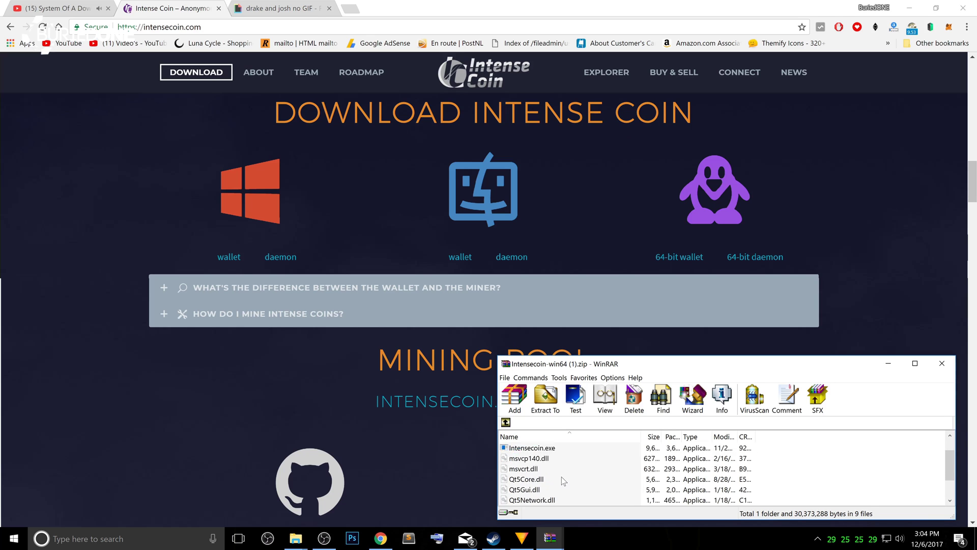
left_click(910, 8)
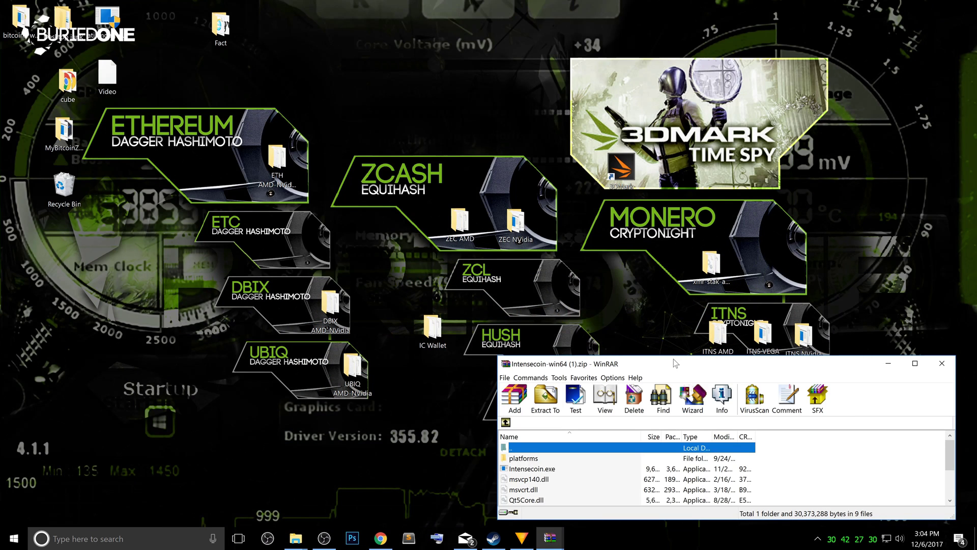
left_click_drag(674, 362, 691, 224)
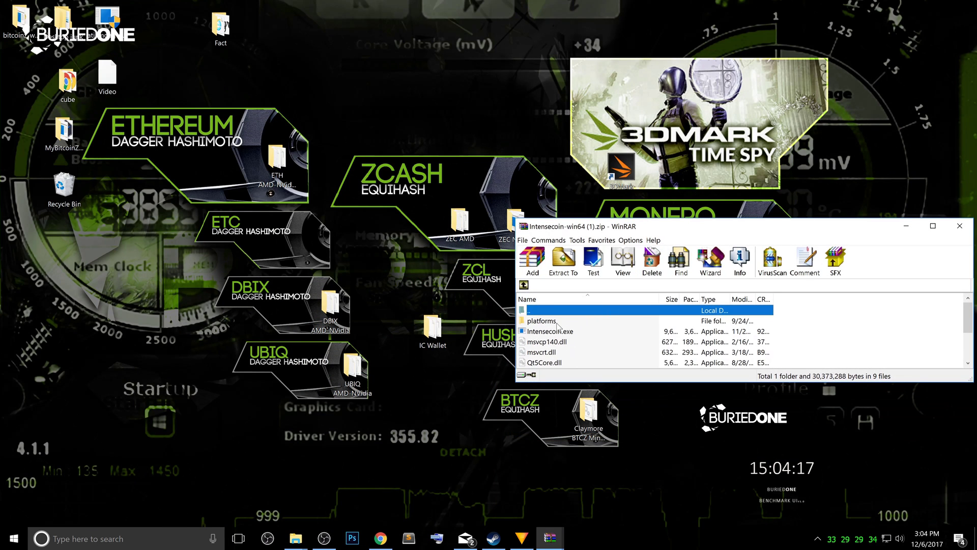
scroll(560, 326, "down", 2)
left_click(569, 363, "shift")
- Drag the files into the IC Wallet folder, replacing existing ones, and close WinRAR
left_click_drag(573, 384, 574, 535)
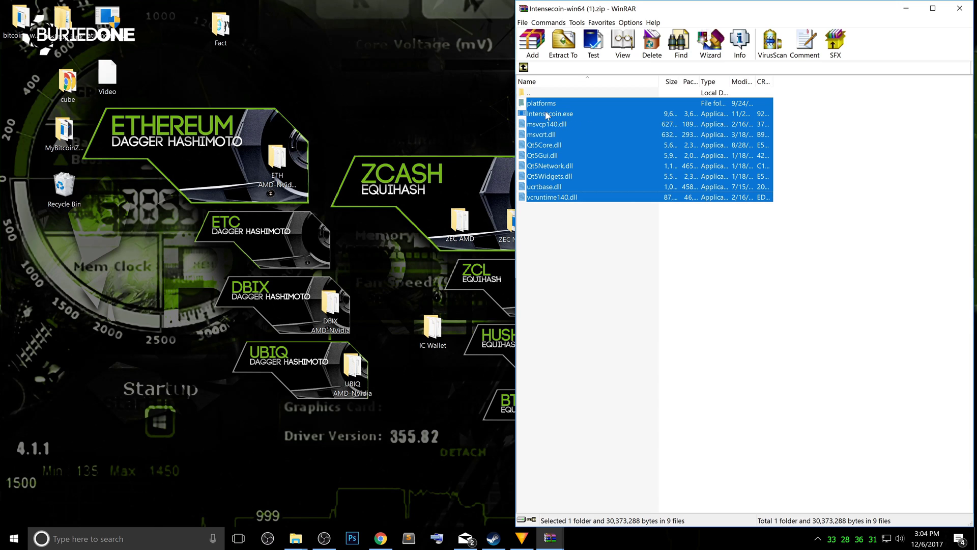
left_click_drag(548, 114, 433, 328)
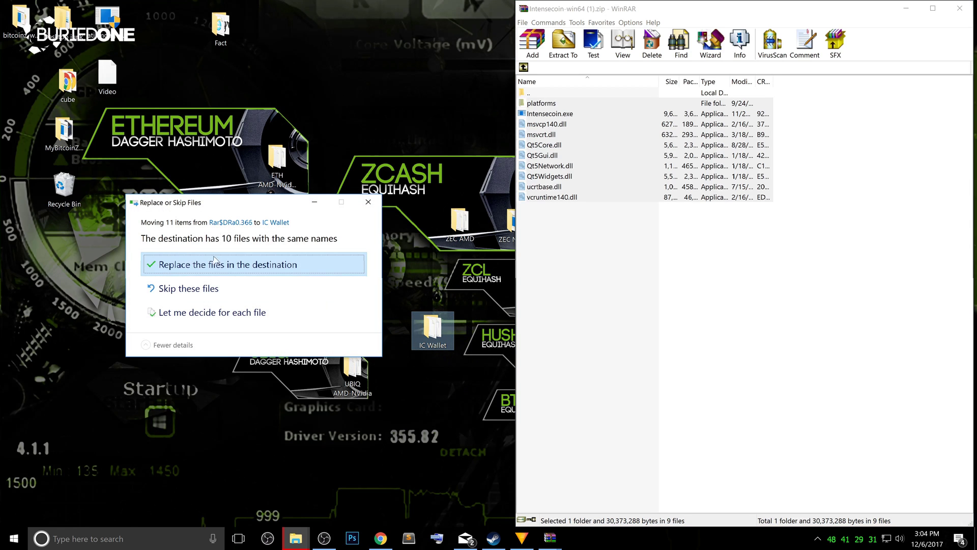
left_click(245, 266)
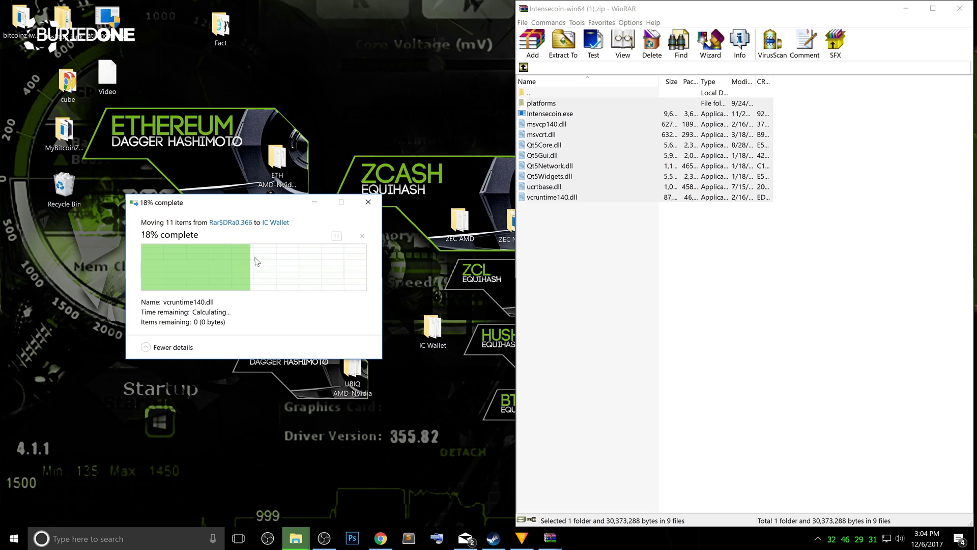
left_click(959, 8)
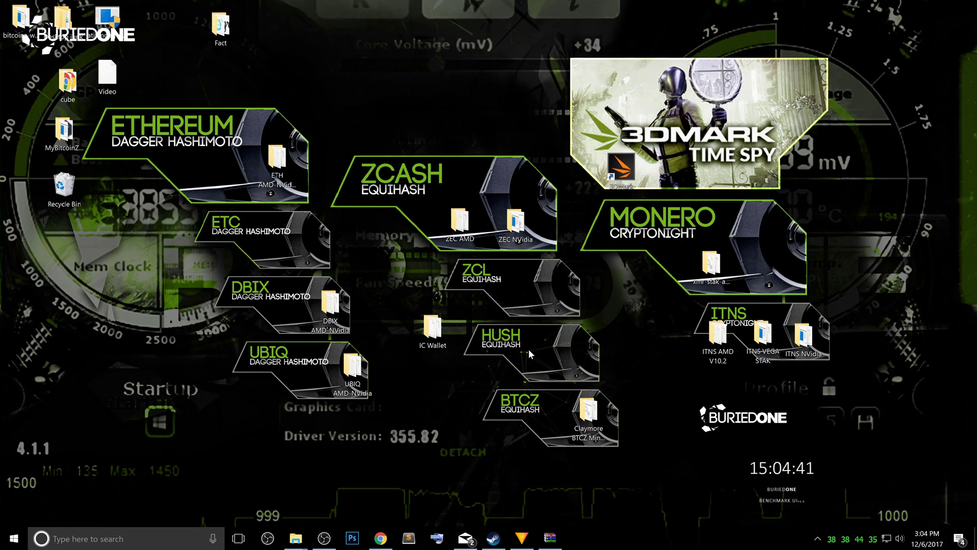
- Run Intensecoin.exe from IC Wallet past SmartScreen via More info > Run anyway, then minimize Explorer
left_click(433, 331)
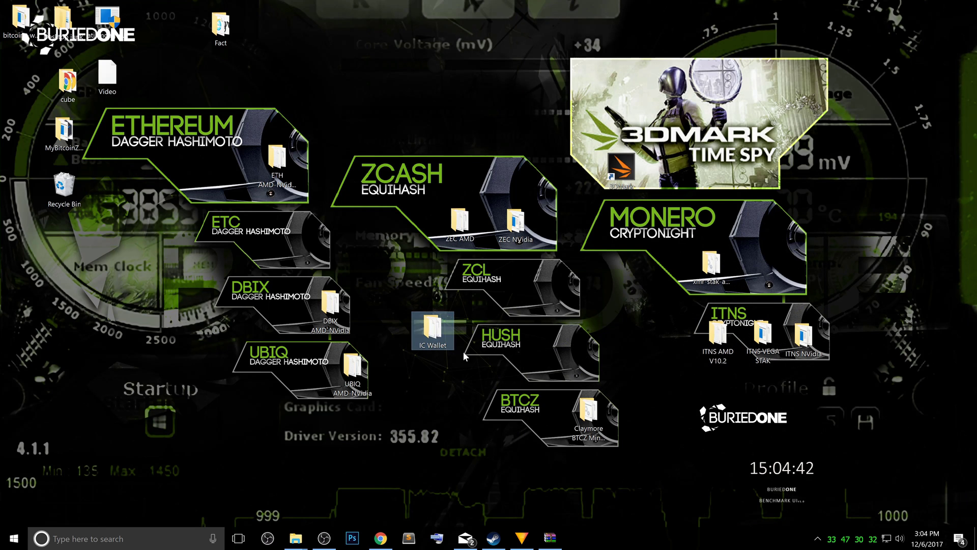
double_click(433, 329)
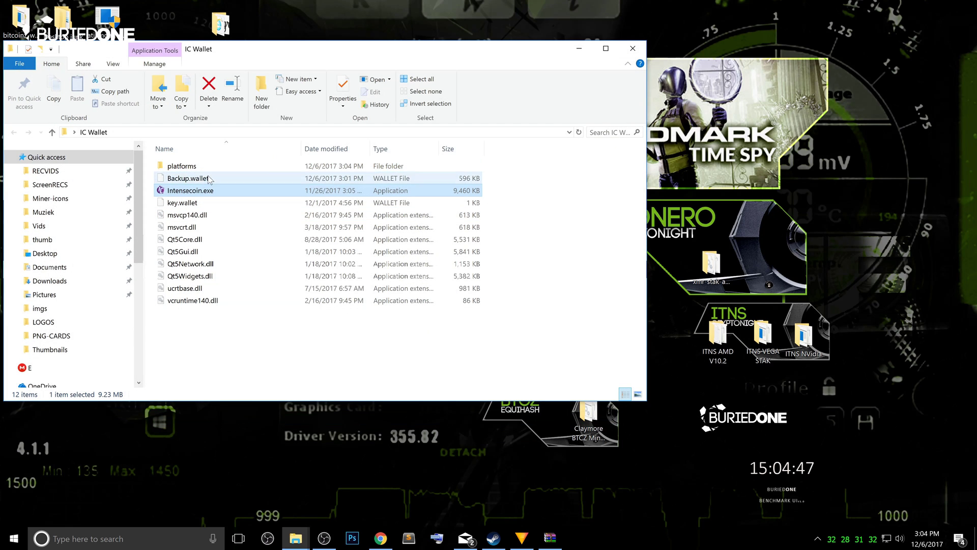
double_click(193, 189)
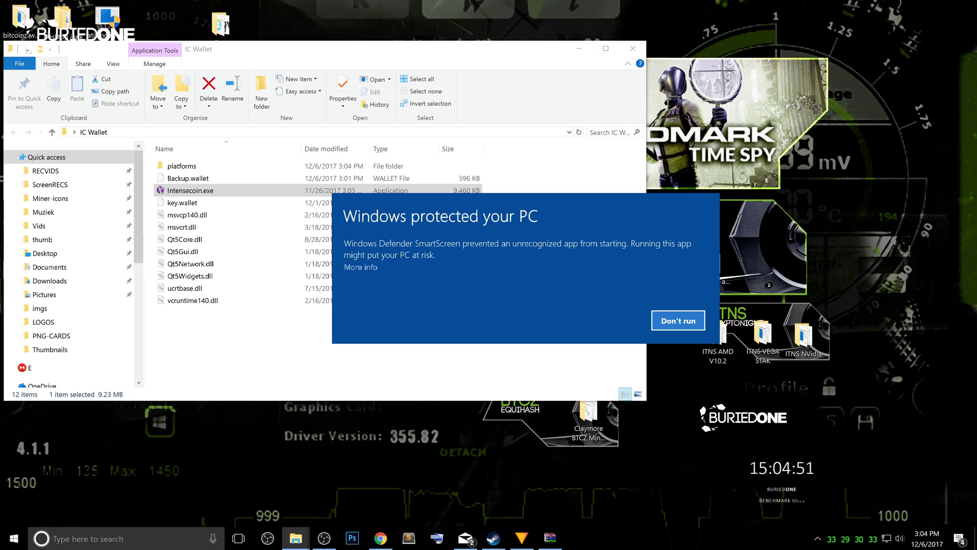
left_click(363, 267)
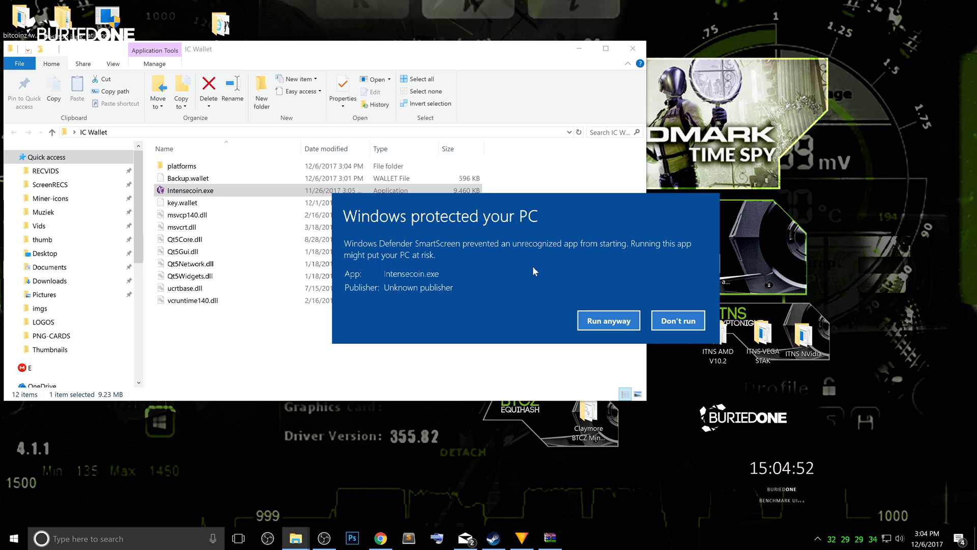
left_click(624, 322)
left_click(579, 48)
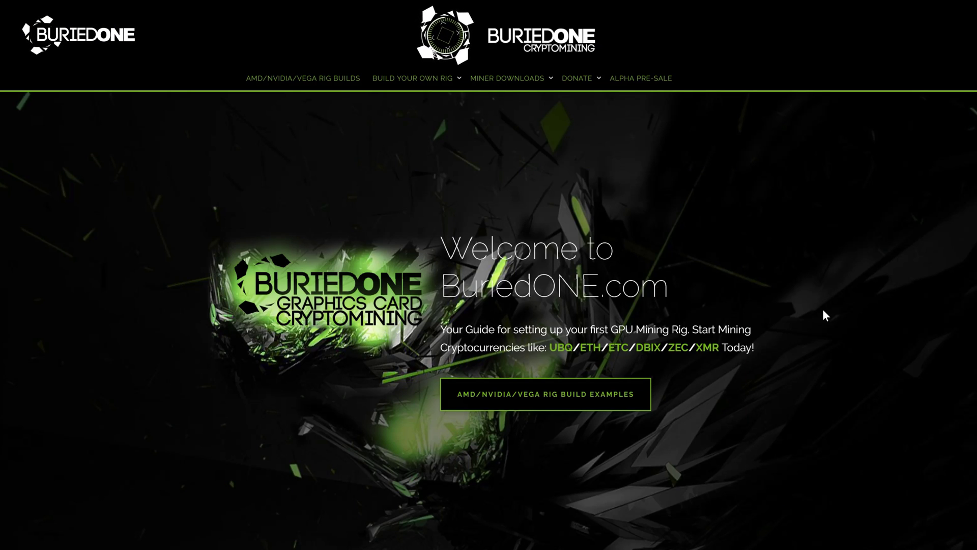
- Open the IntenseCoin (ITNS) Miner page under Miner Downloads and follow its ITNS POOL link
mouse_move(530, 78)
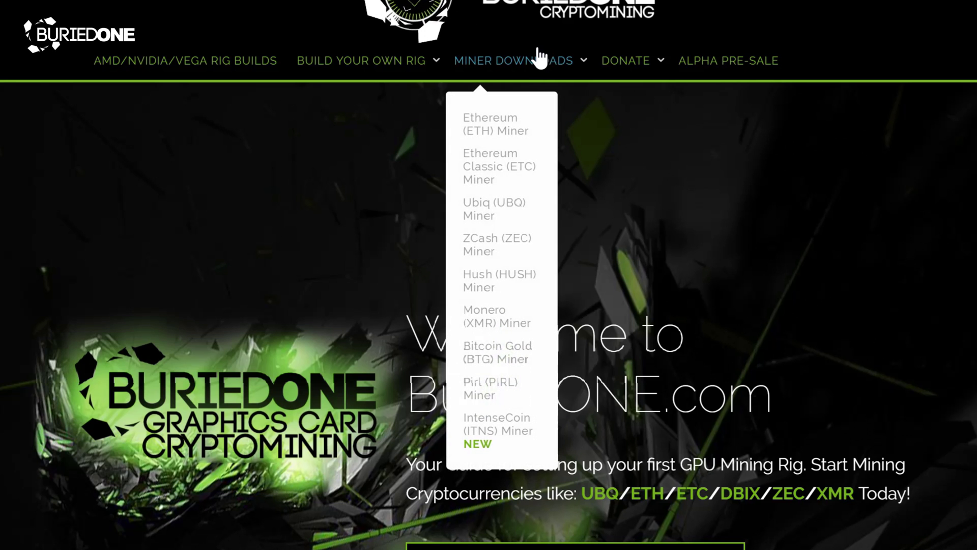
left_click(505, 432)
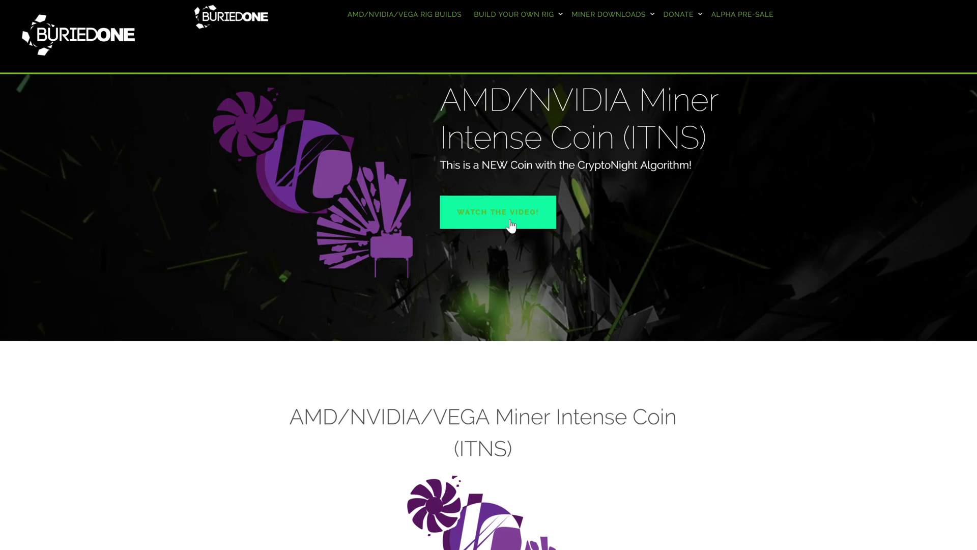
scroll(725, 224, "down", 12)
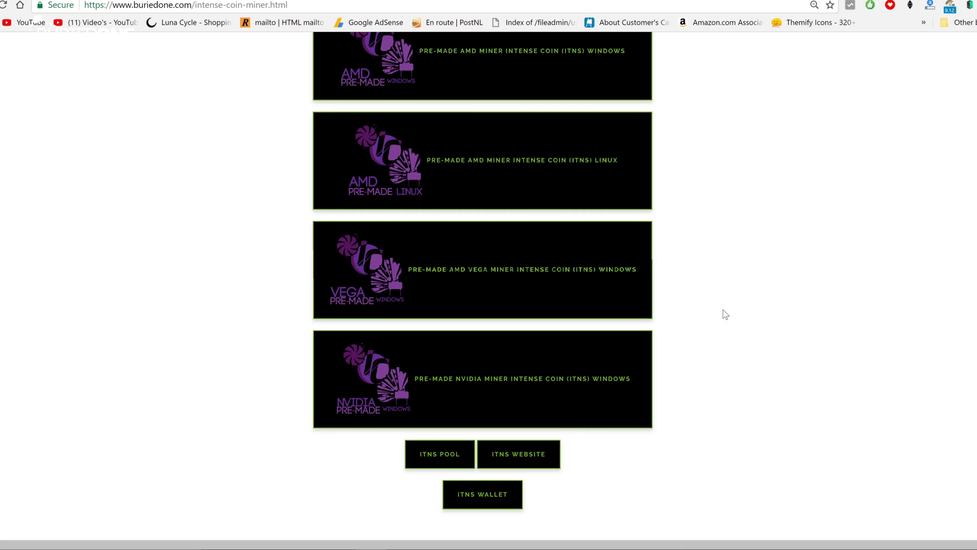
scroll(726, 315, "down", 2)
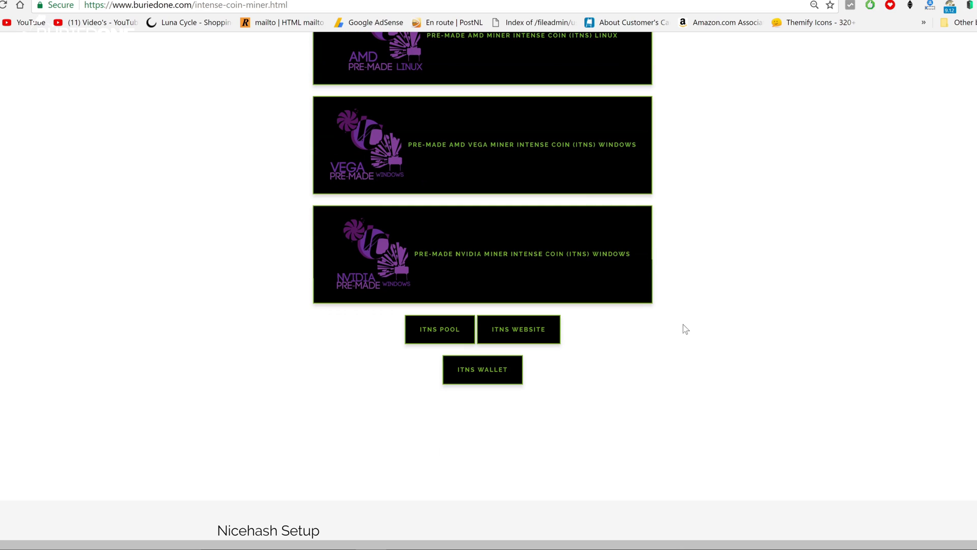
left_click(414, 335)
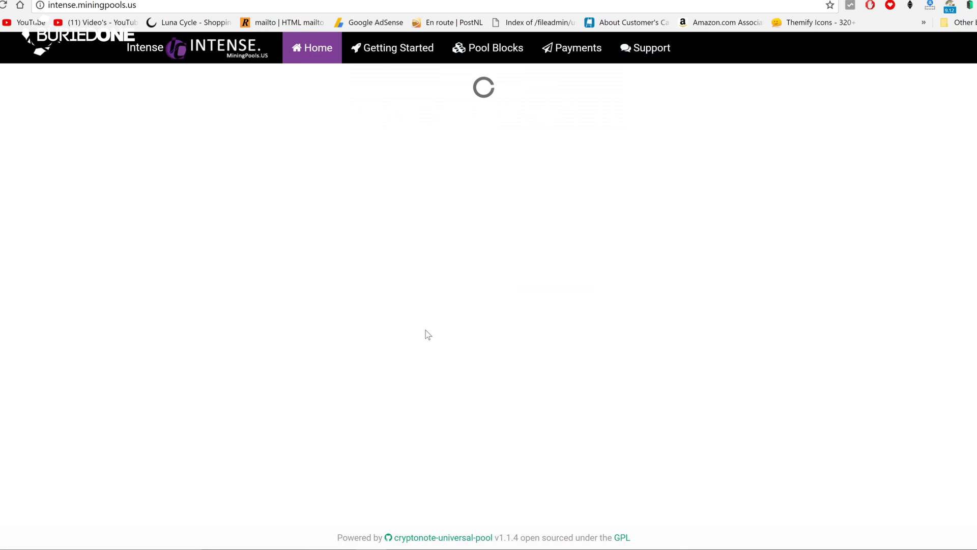